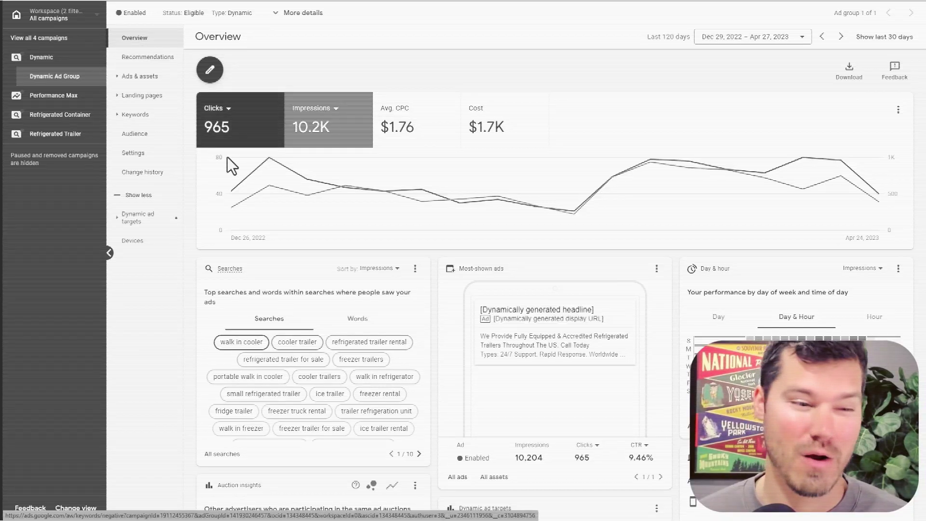
Review the Dynamic Ad Group overview and expand the campaign's Dynamic Search Ads setting
scroll(522, 318, "down", 2)
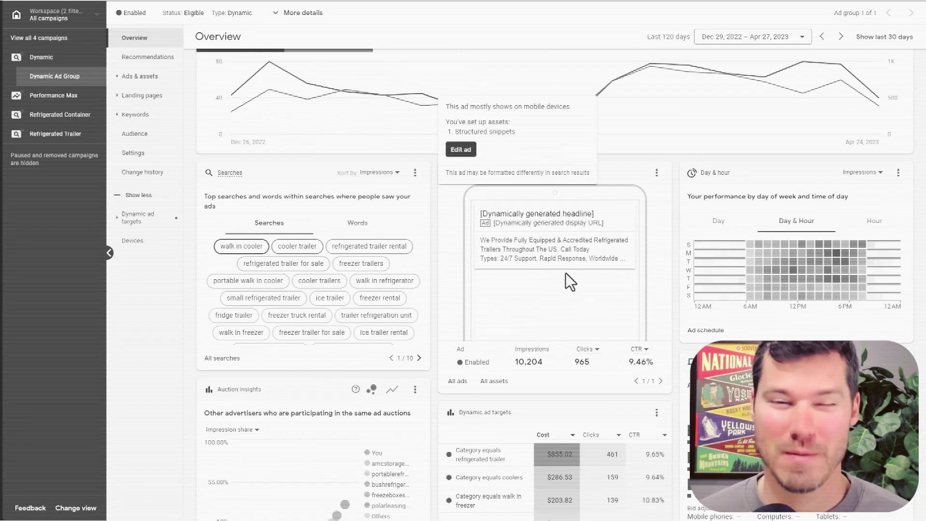
scroll(554, 285, "down", 5)
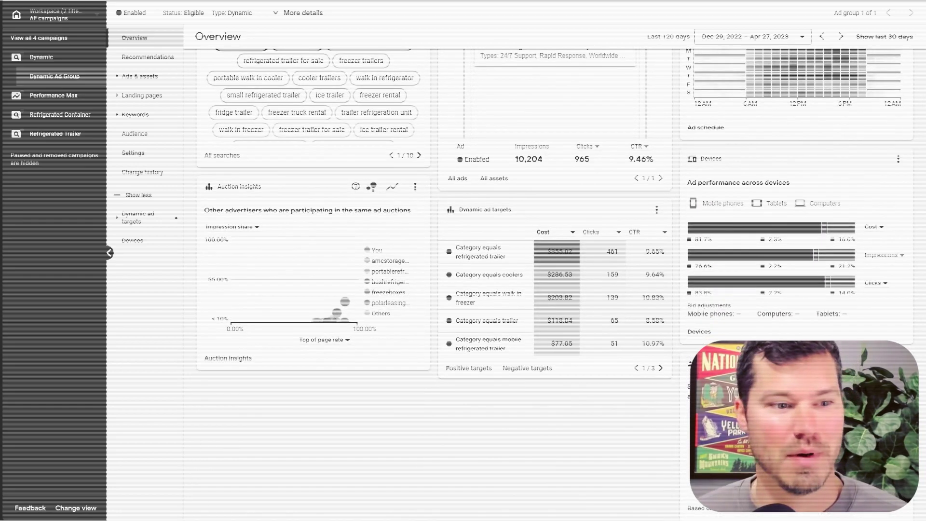
scroll(554, 284, "up", 7)
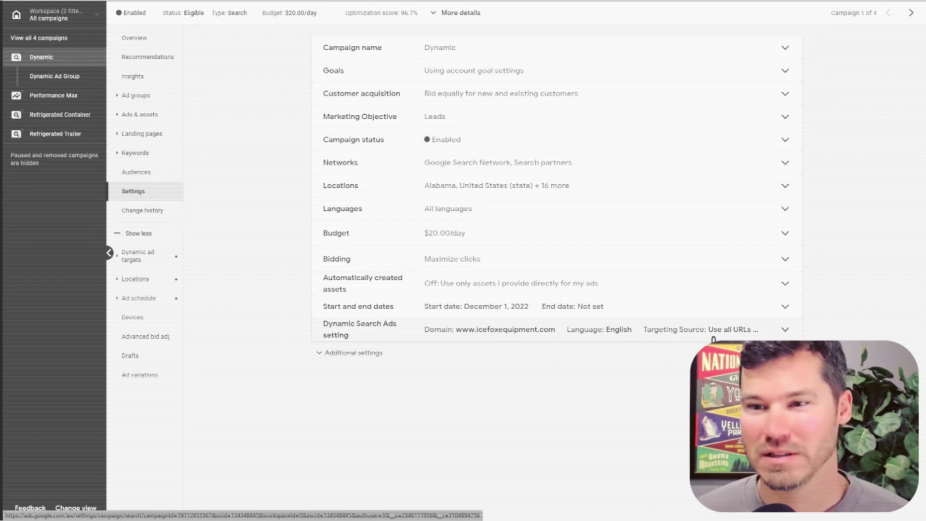
left_click(786, 330)
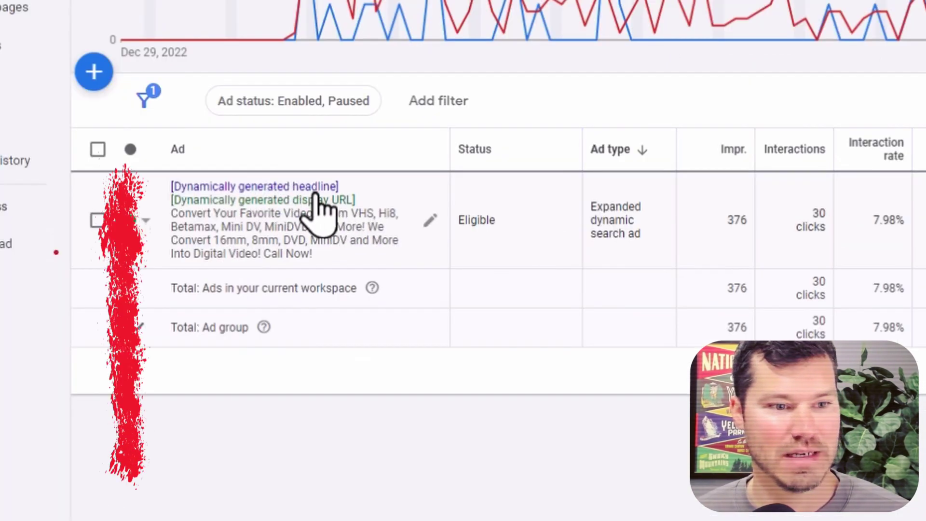
Open the Expanded dynamic search ad with 376 impressions and 30 clicks for editing
left_click(317, 196)
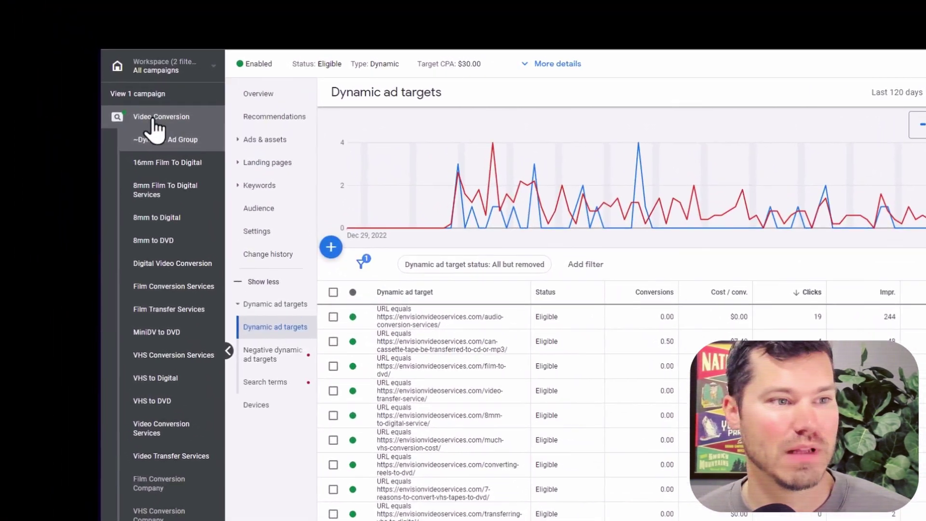
Start a new ad group in the Video Conversion campaign's ad groups list
left_click(154, 119)
left_click(265, 165)
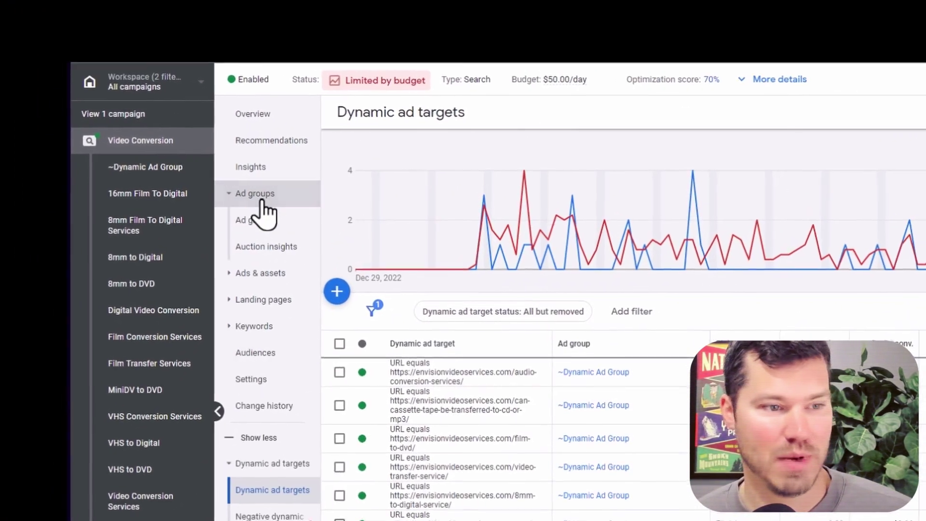
left_click(263, 218)
left_click(337, 291)
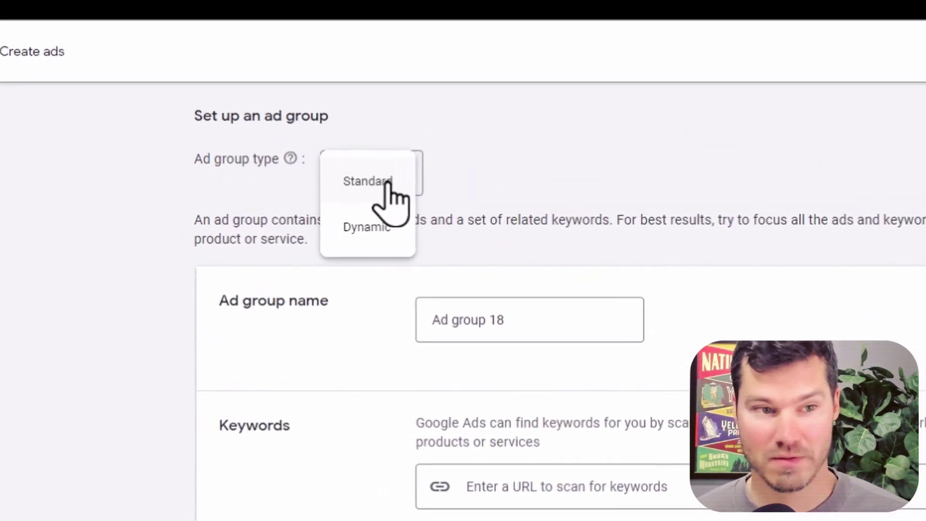
Make the new ad group the Dynamic type and name it 'Dynamic Ad Group'
left_click(396, 223)
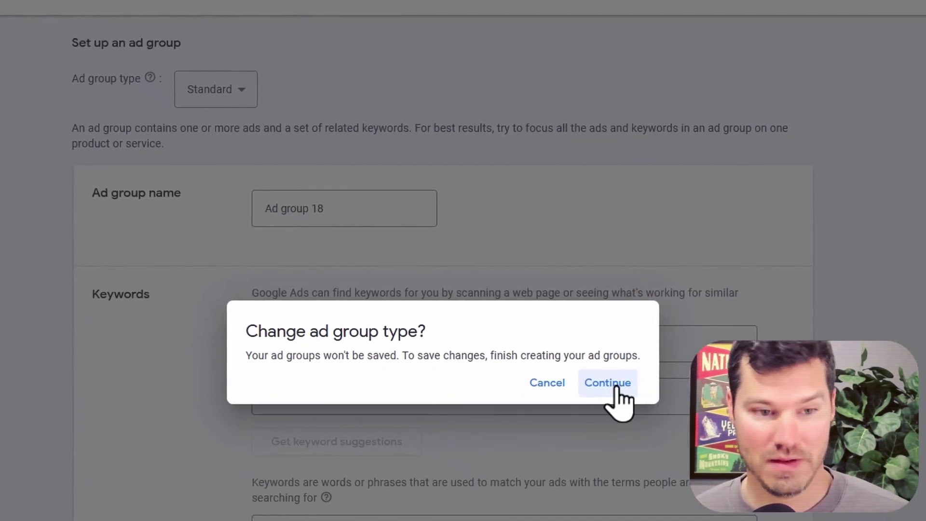
left_click(617, 386)
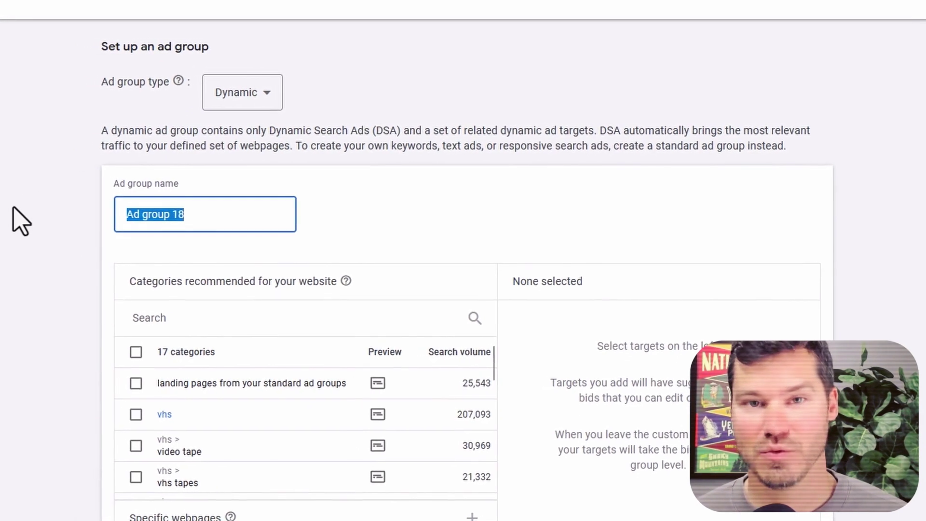
type("Dynamic Ad Gr")
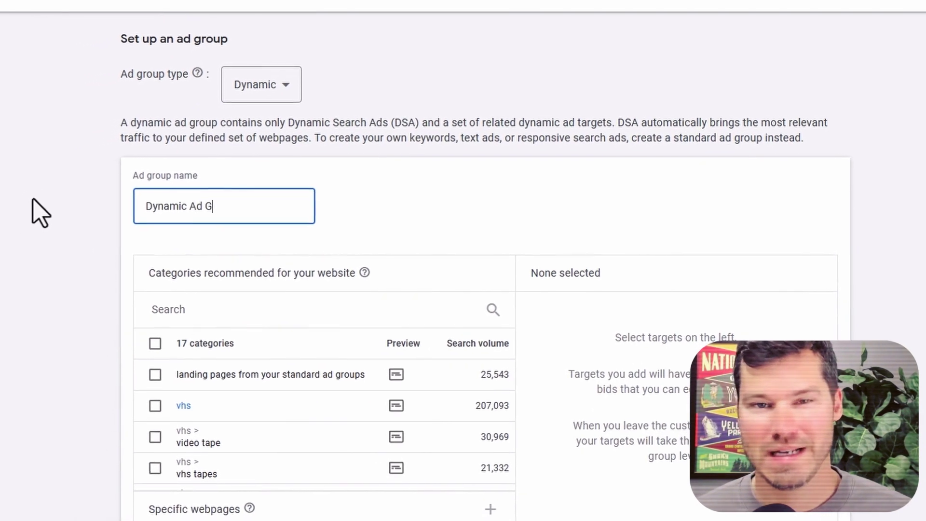
type("oup")
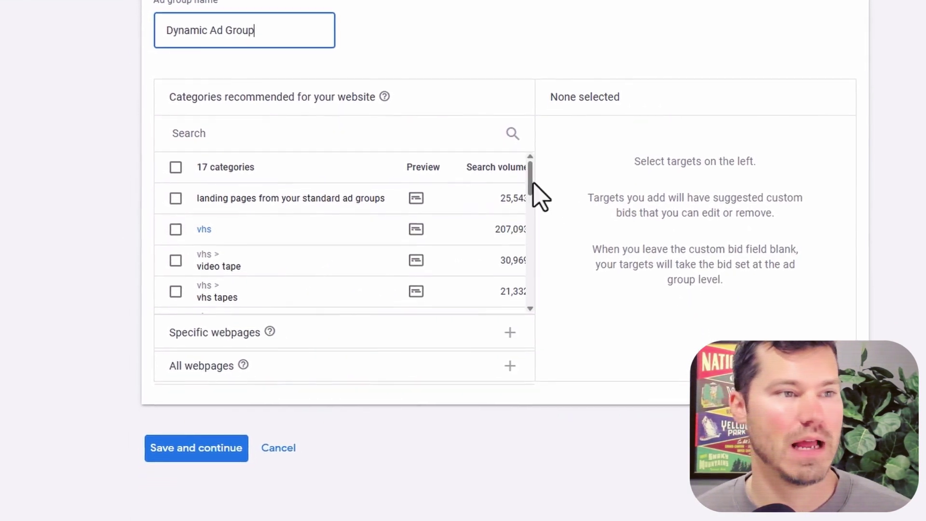
scroll(533, 199, "down", 1)
mouse_move(417, 227)
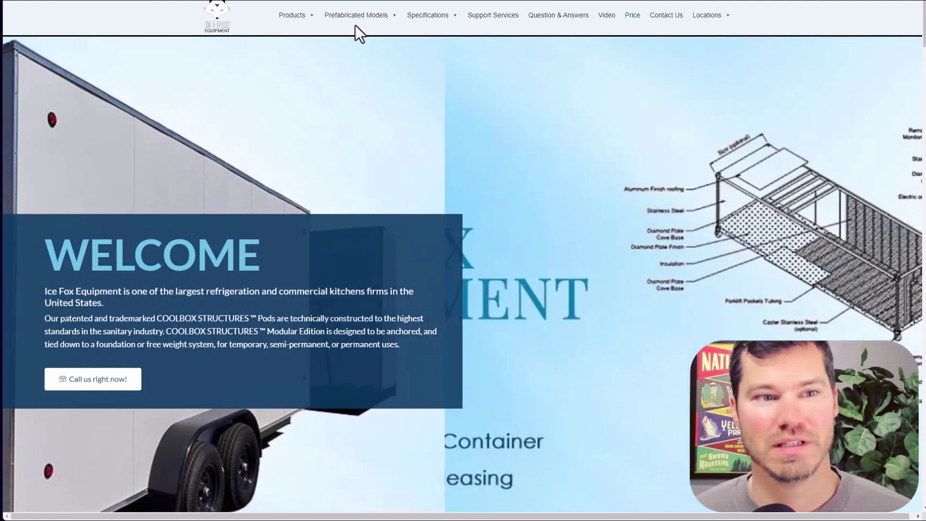
mouse_move(357, 22)
mouse_move(303, 18)
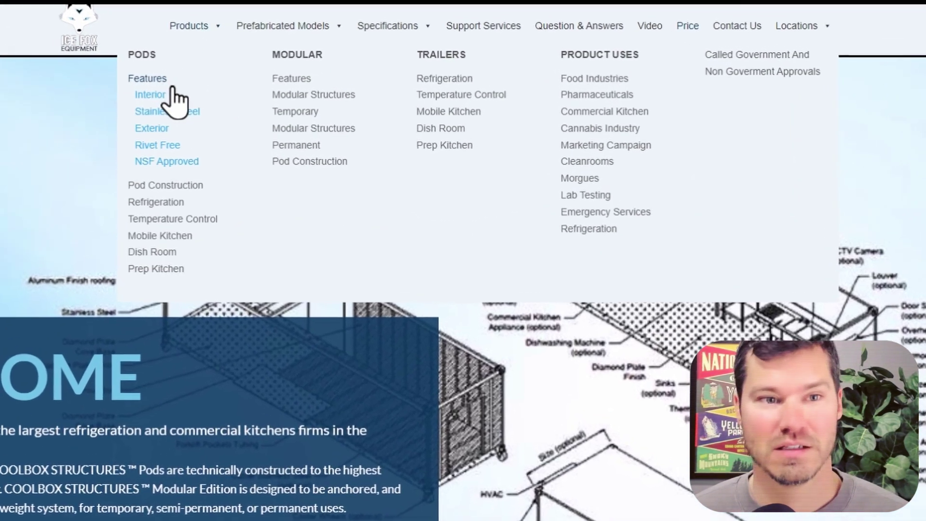
mouse_move(397, 41)
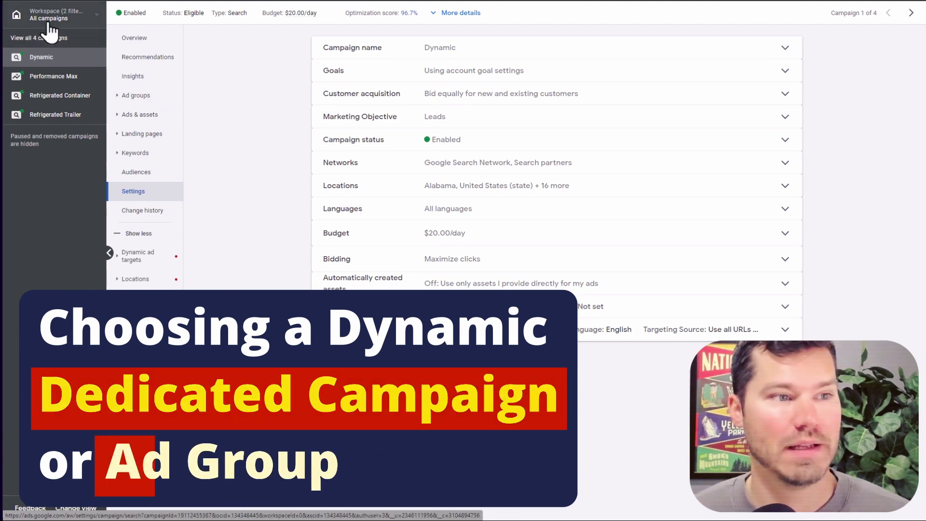
Switch the workspace to All campaigns so all four campaigns are listed
left_click(49, 24)
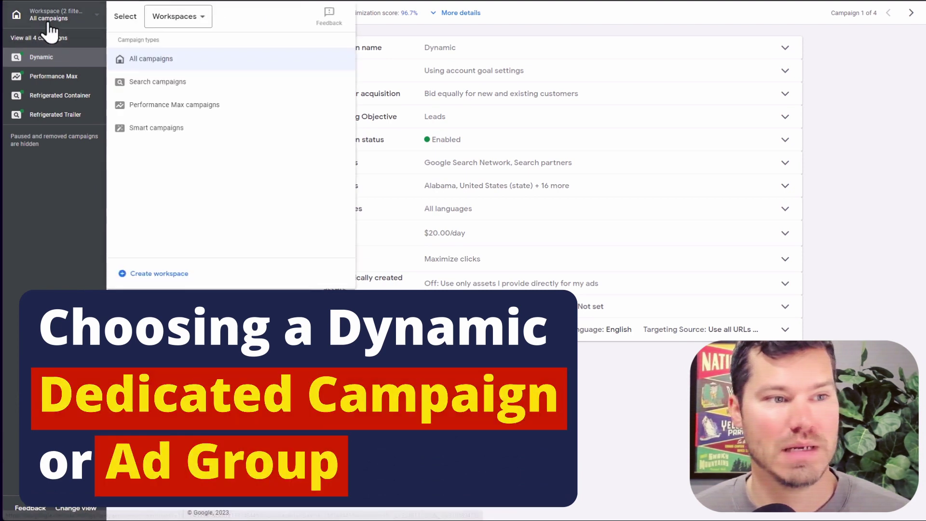
left_click(157, 65)
Select the Dynamic campaign and bring its $1,702.67 cost and $136.21 cost per conversion into view
left_click(159, 98)
left_click(195, 278)
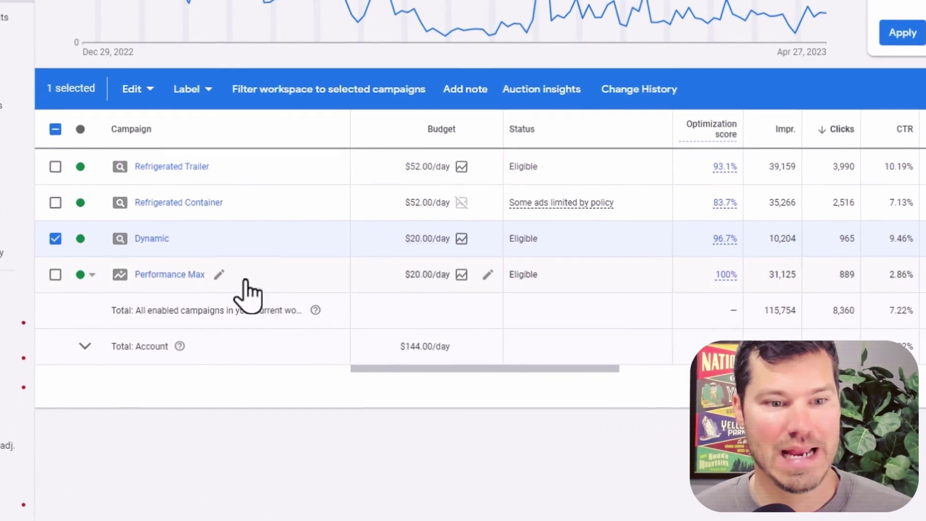
mouse_move(422, 237)
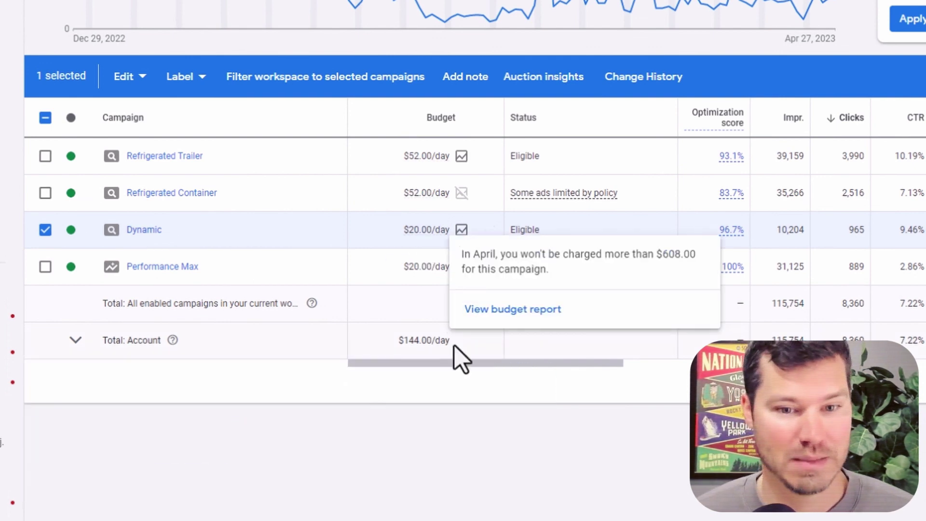
left_click_drag(486, 363, 534, 370)
left_click_drag(469, 370, 475, 369)
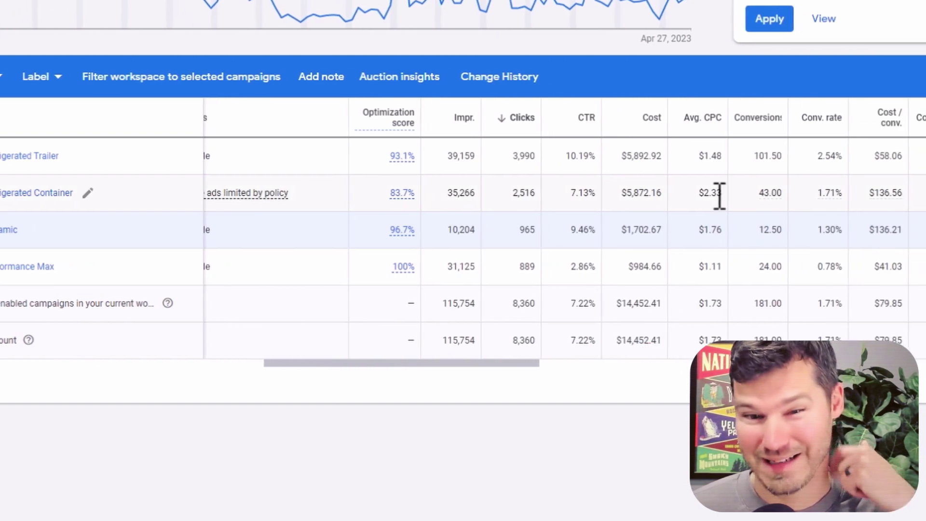
left_click_drag(799, 234, 773, 229)
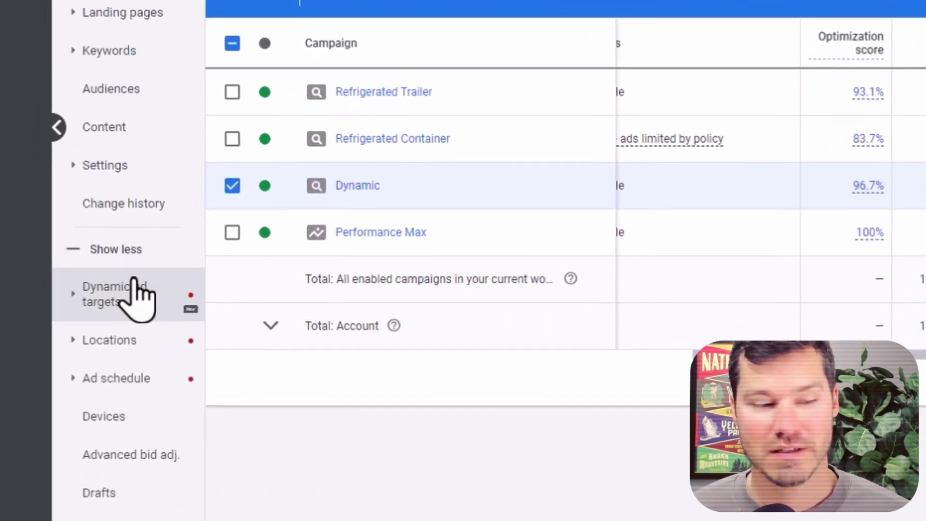
Show the Refrigerated Container campaign's search keywords, led by refrigerated container rent
left_click(99, 318)
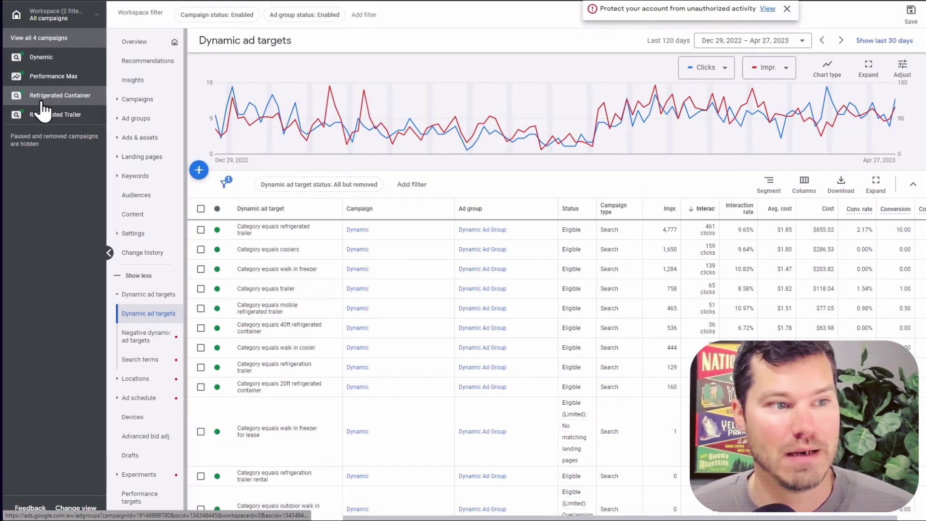
left_click(46, 96)
left_click(215, 263)
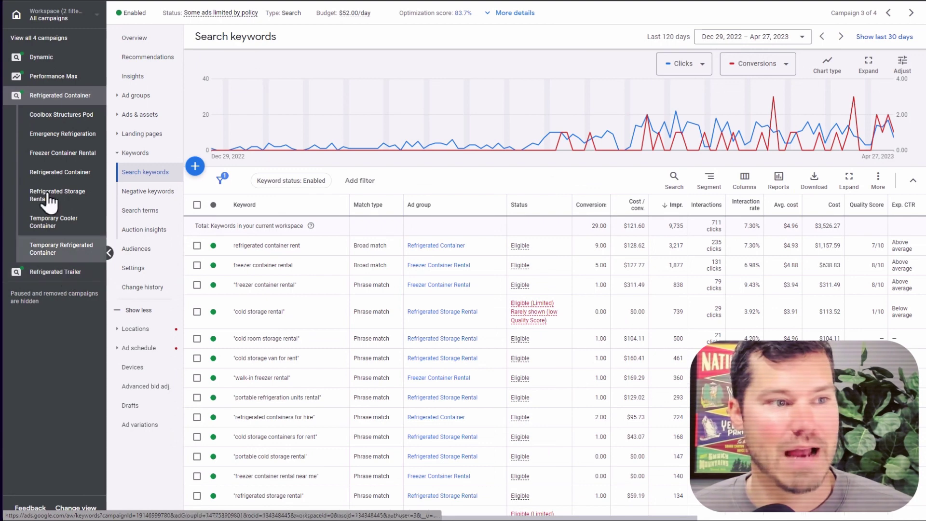
Show the Dynamic campaign's negative keywords, such as [refrigerated trailer] and [freezer trailer]
left_click(32, 57)
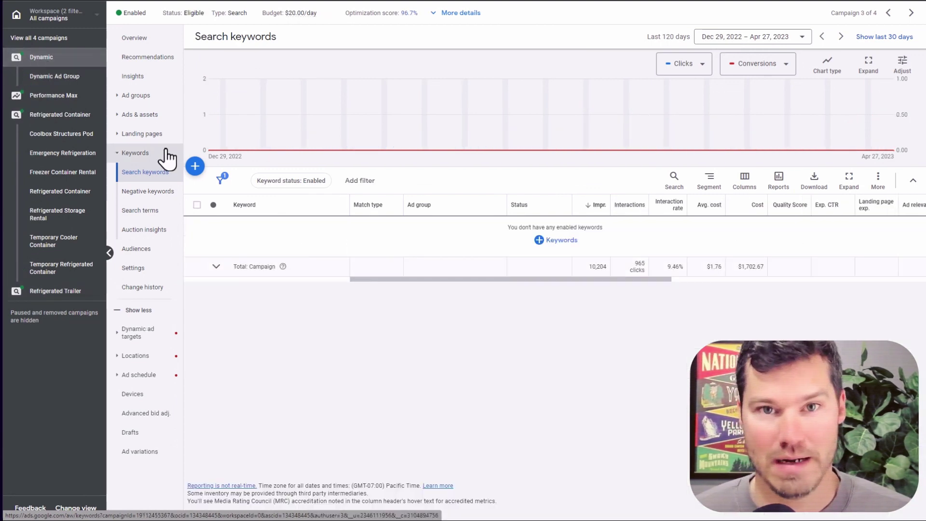
left_click(148, 191)
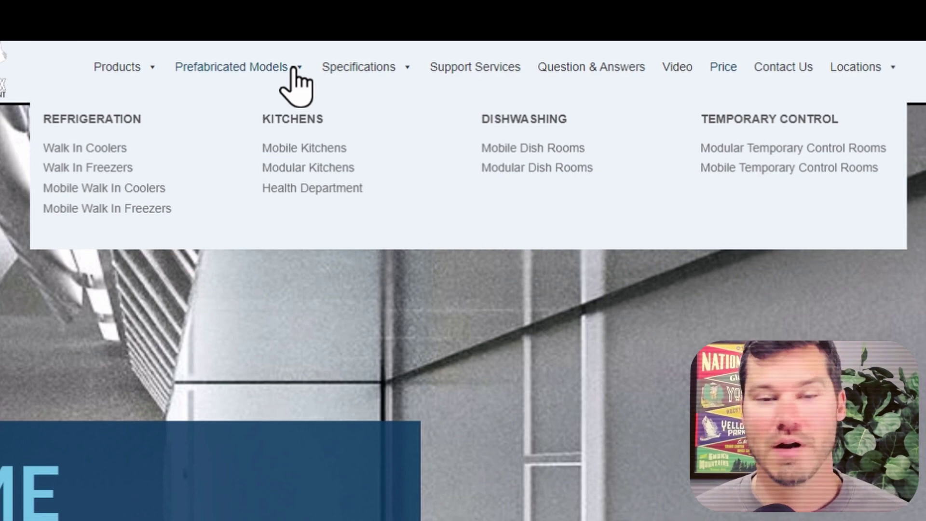
Show the second account's URL-equals dynamic ad targets for envisionvideoservices.com pages
mouse_move(148, 62)
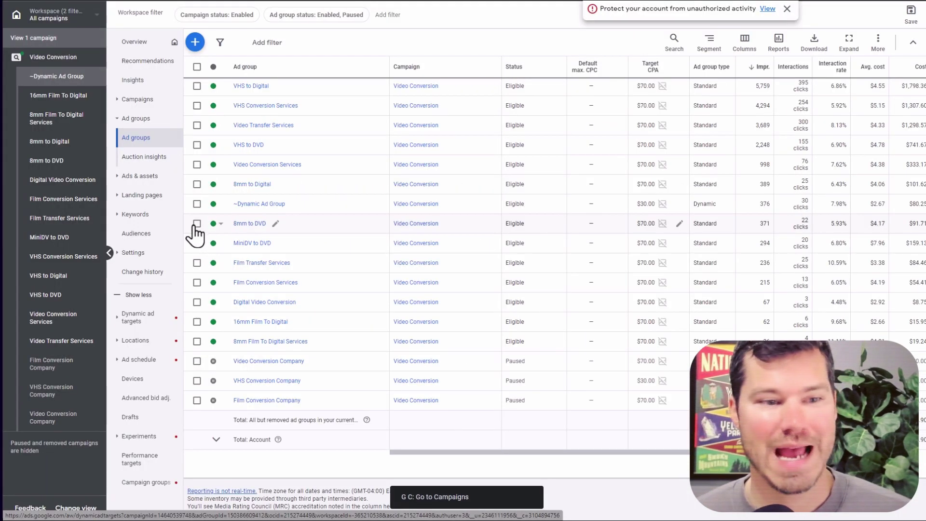
Select the ~Dynamic Ad Group and compare its Target CPA with its Cost/conv
left_click(197, 204)
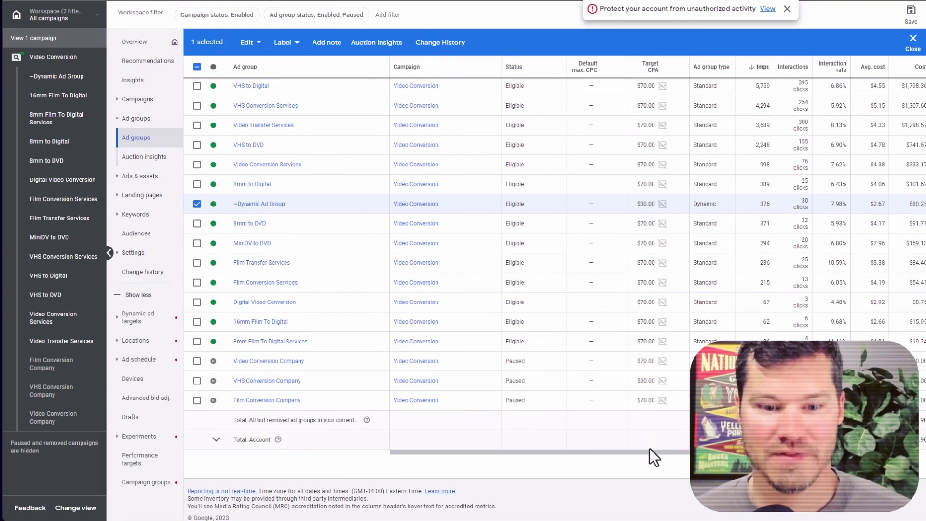
left_click_drag(650, 454, 736, 456)
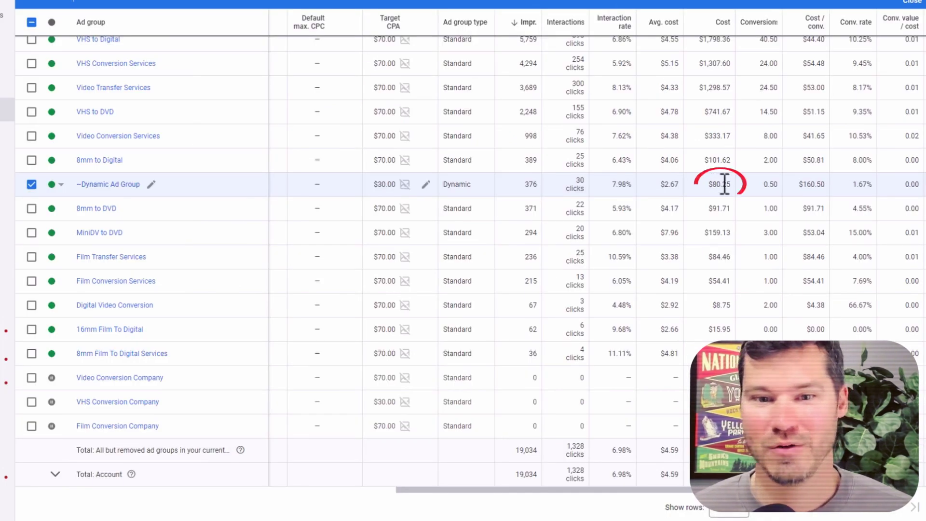
scroll(703, 490, "right", 3)
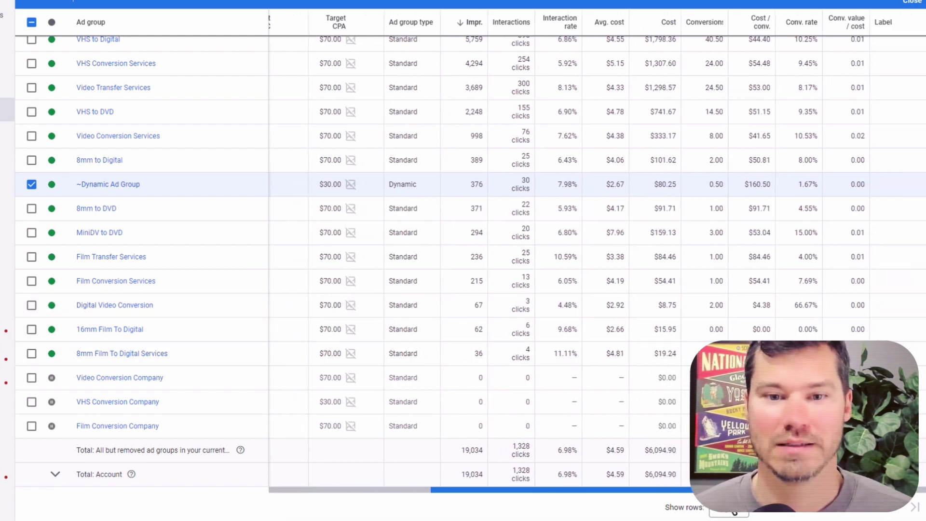
scroll(579, 260, "left", 1)
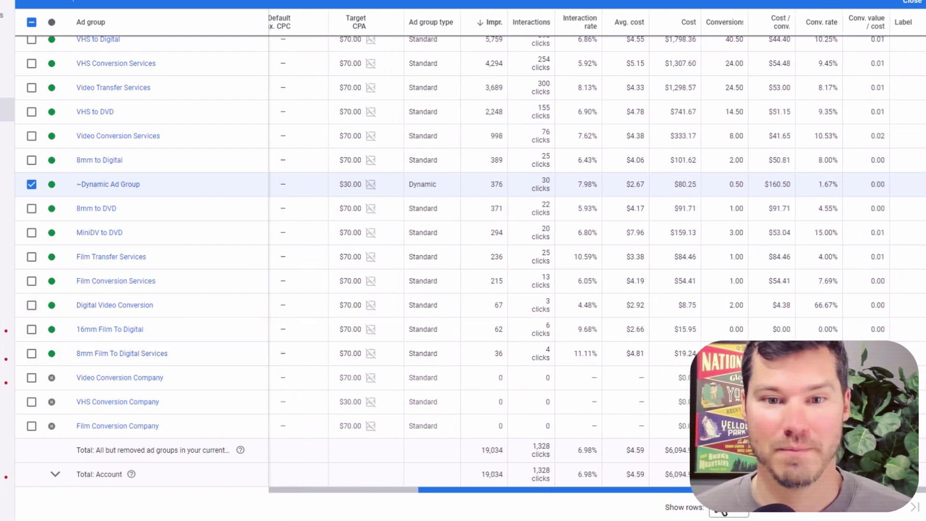
scroll(483, 261, "left", 3)
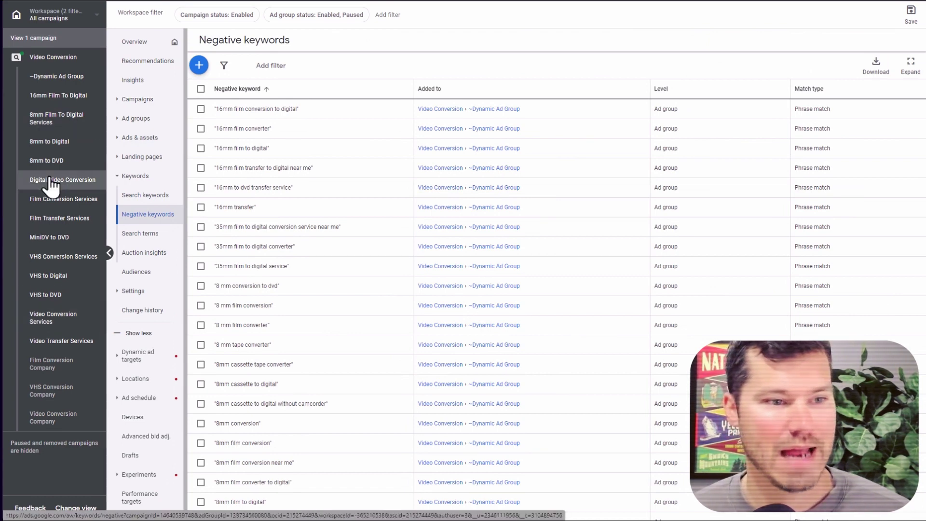
scroll(268, 196, "down", 8)
scroll(264, 247, "down", 2)
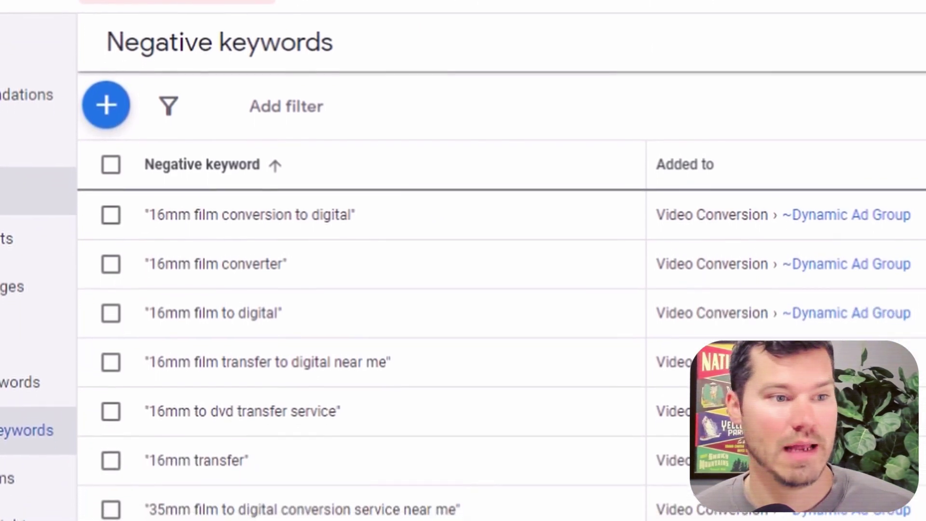